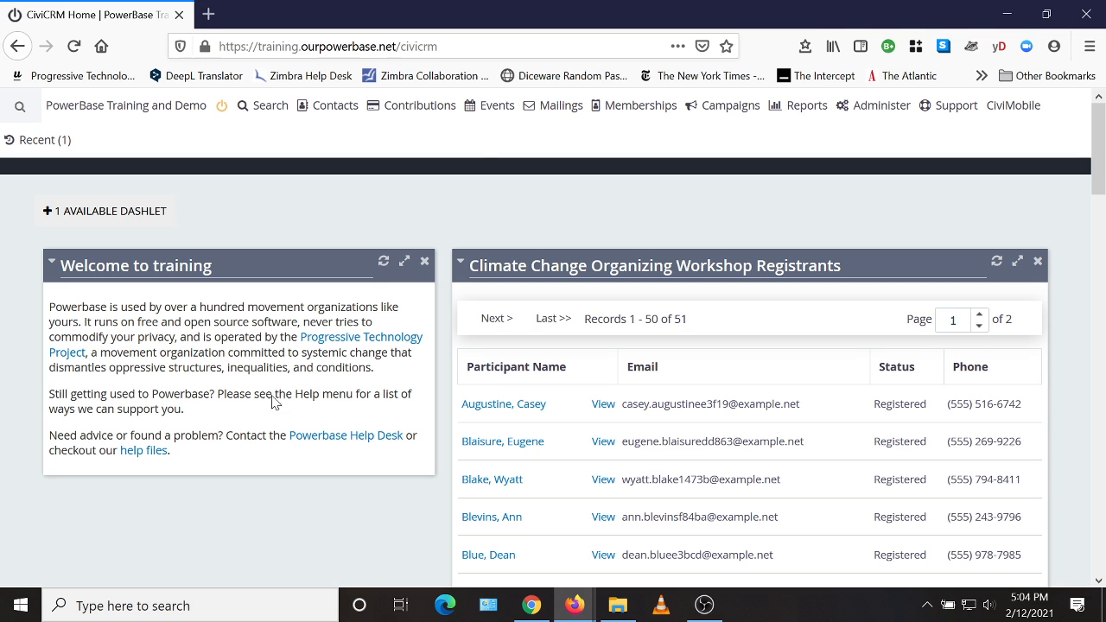
Start a new event template titled "Workshop Template" and set its event type to Workshop.
{"action": "mouse_move", "coordinate": [494, 116]}
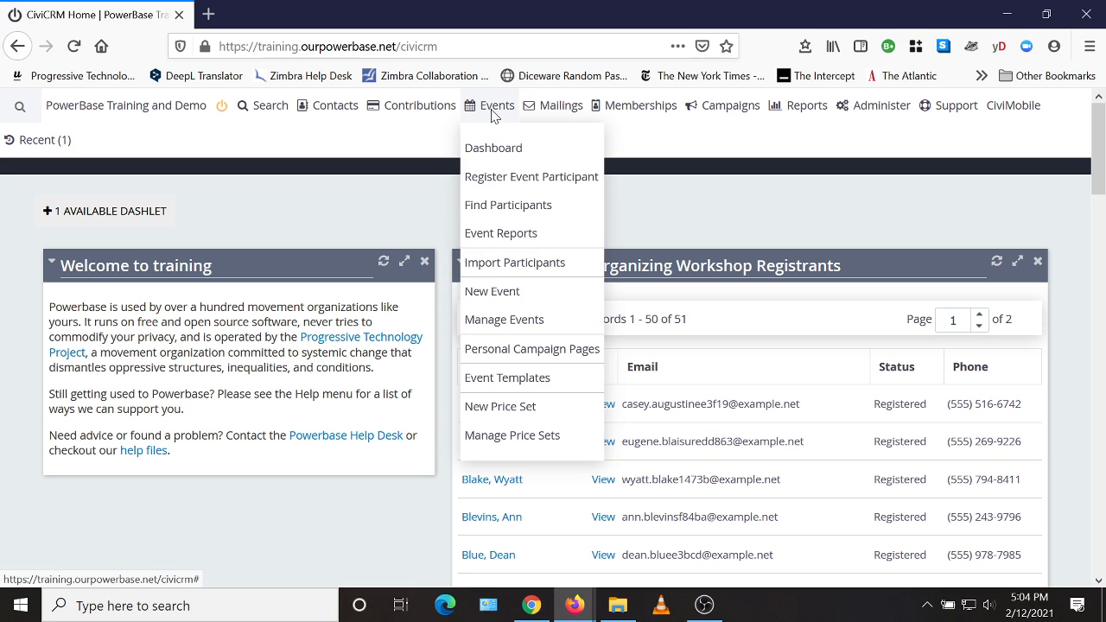
{"action": "left_click", "coordinate": [507, 377]}
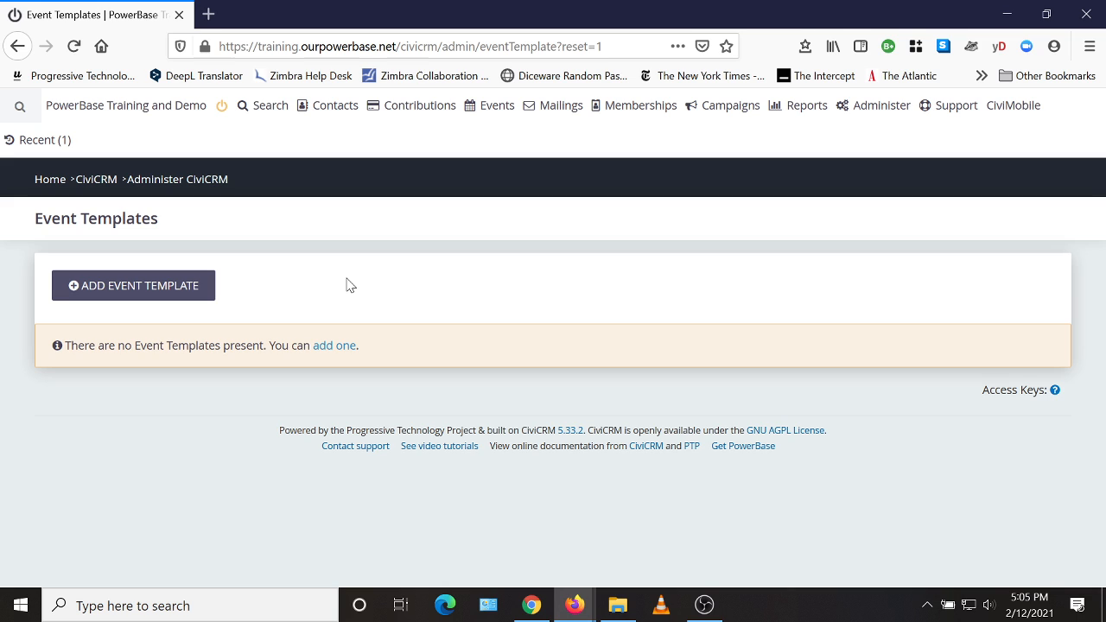
{"action": "left_click", "coordinate": [118, 296]}
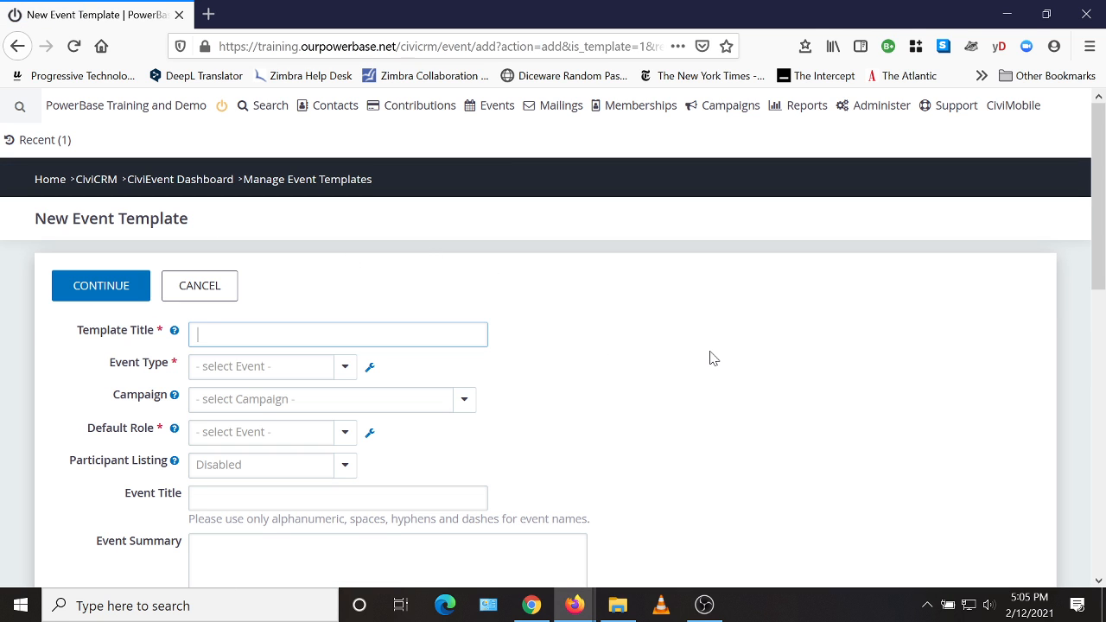
{"action": "type", "text": "Workshop Template"}
{"action": "left_click", "coordinate": [265, 371]}
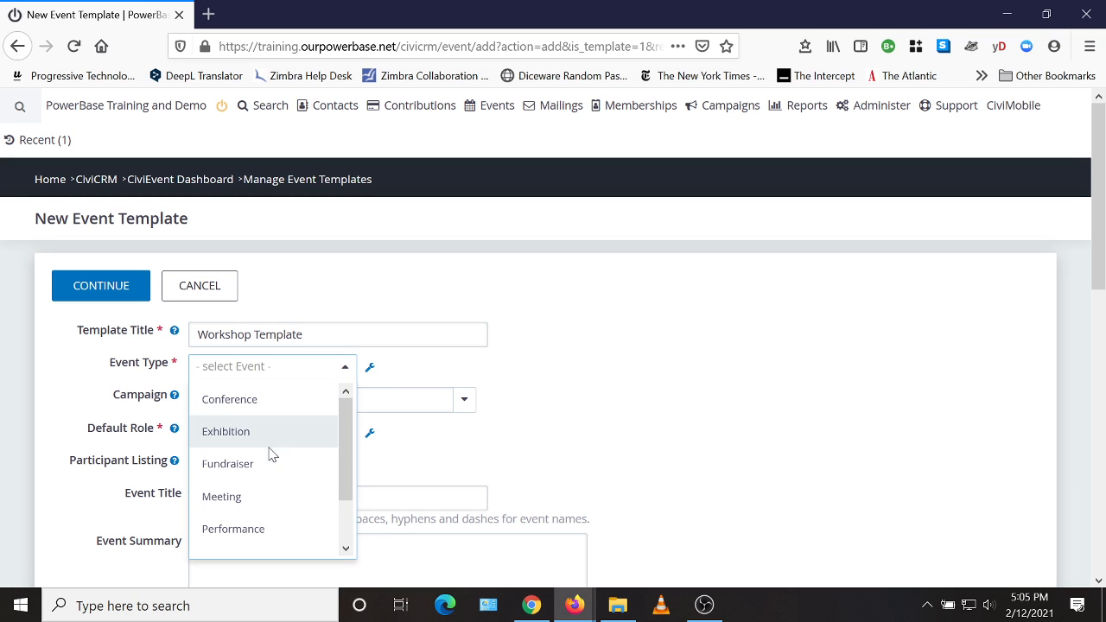
{"action": "scroll", "coordinate": [265, 500], "scroll_direction": "down", "scroll_amount": 1}
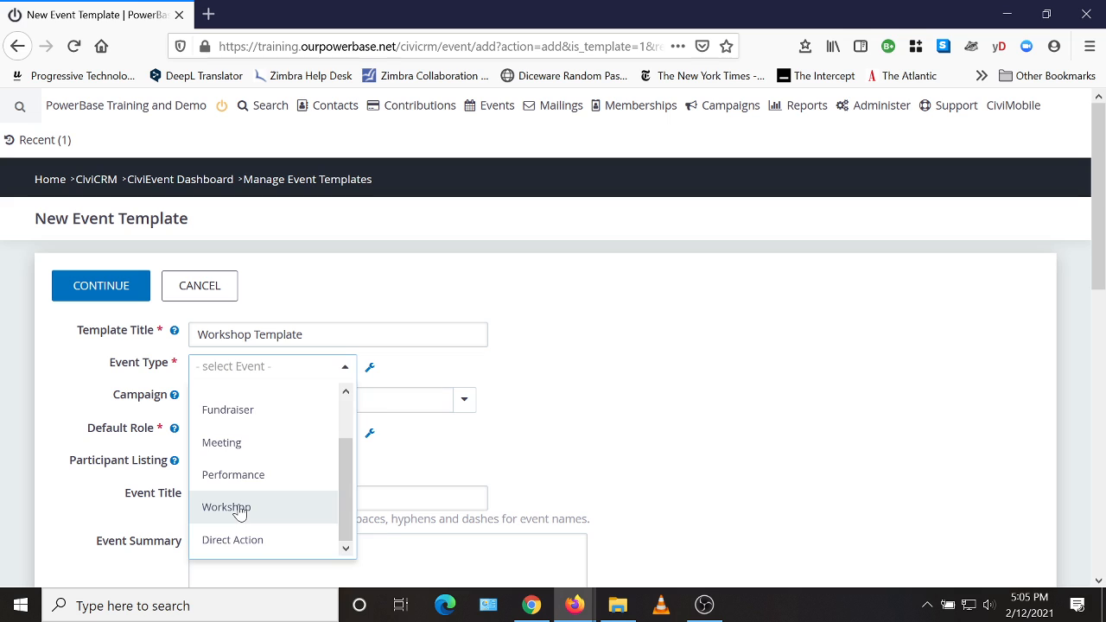
{"action": "left_click", "coordinate": [269, 508]}
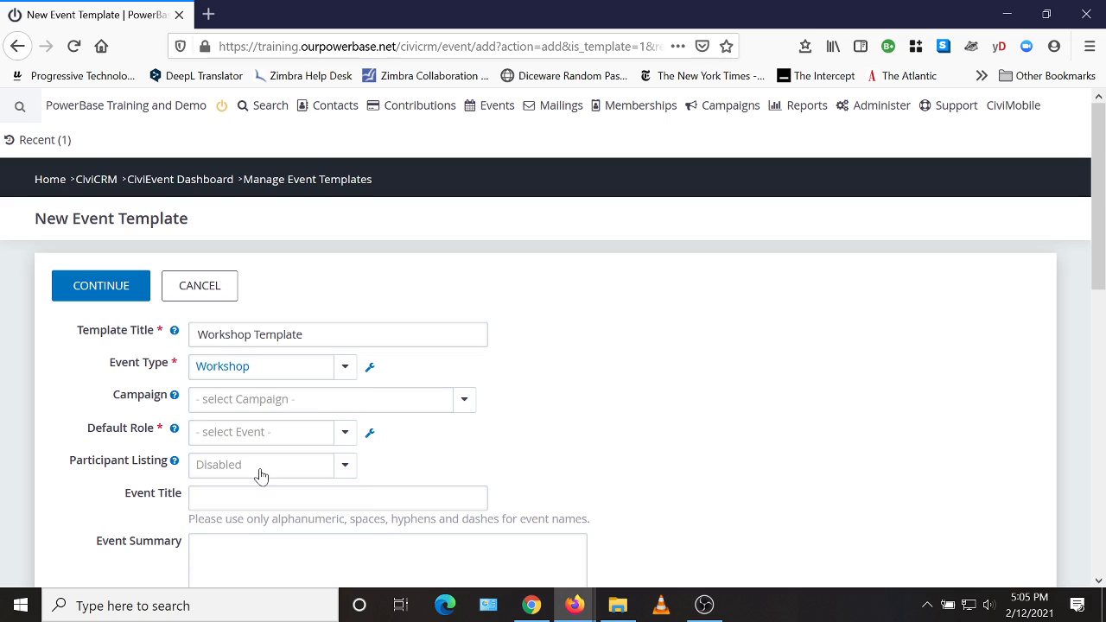
Extend the template title to read "Climate Change Workshop Template".
{"action": "left_click", "coordinate": [197, 334]}
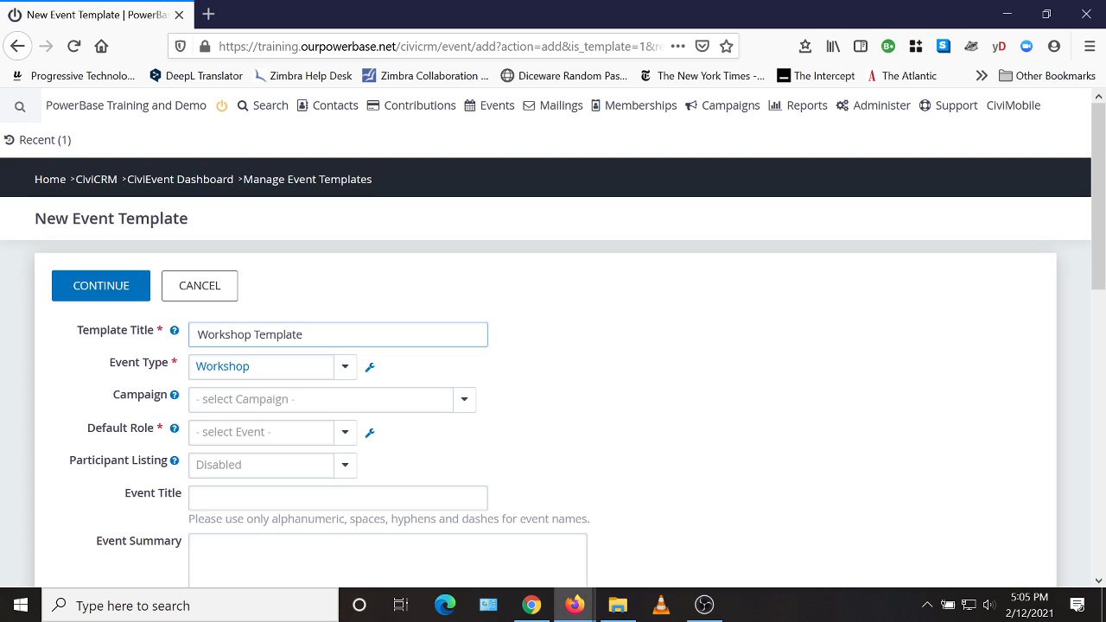
{"action": "type", "text": "Climate Chan"}
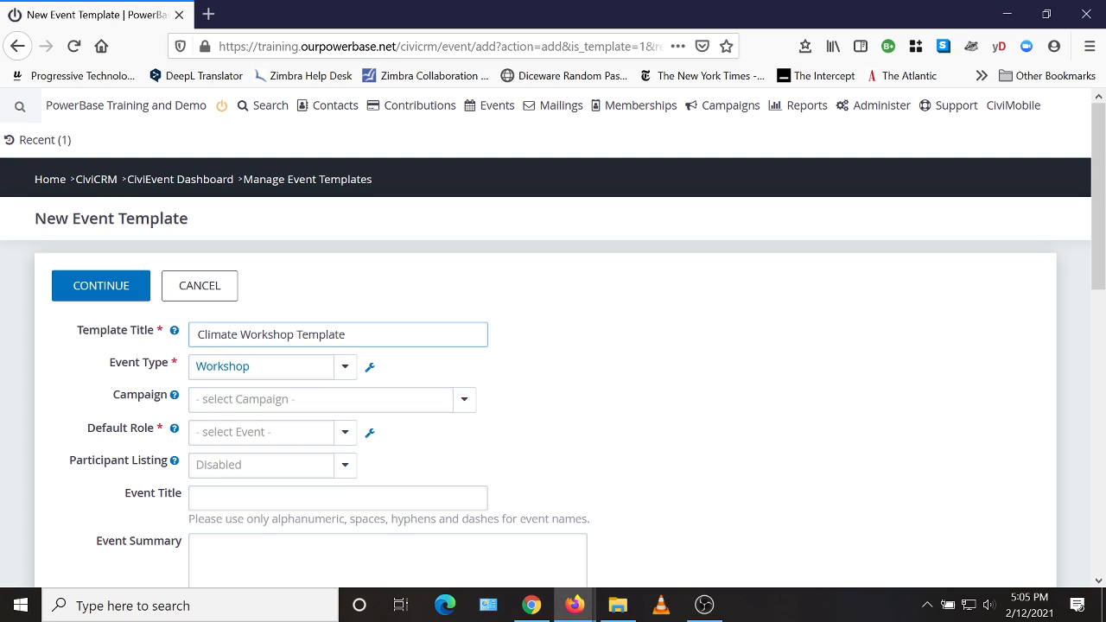
{"action": "type", "text": "ge"}
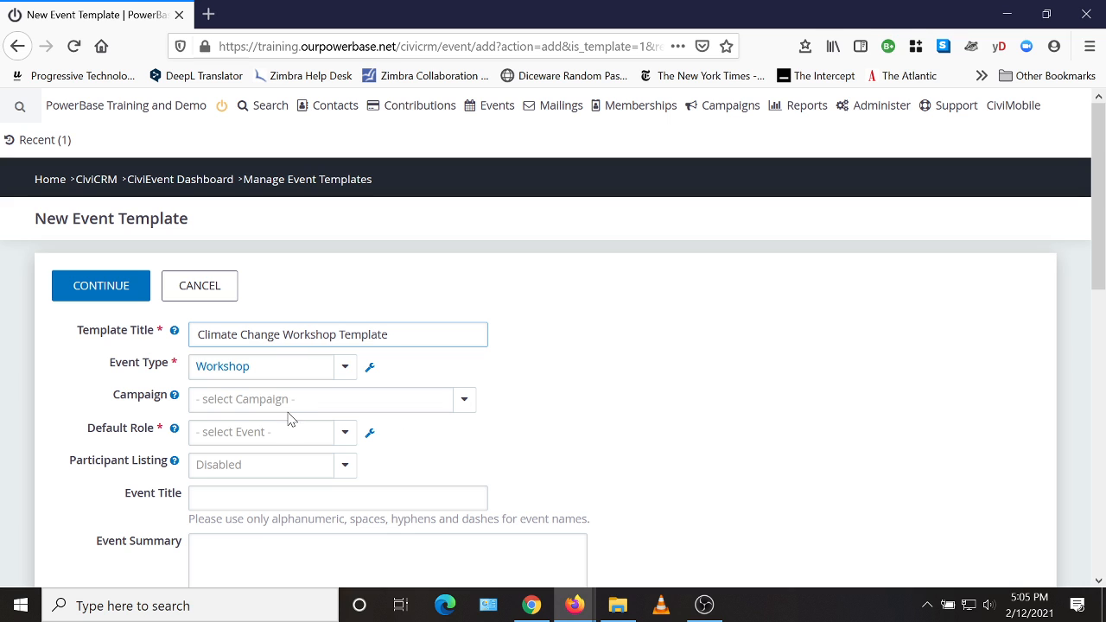
Assign the template to the Global Climate Change is For Real campaign and set the default role to Attendee.
{"action": "left_click", "coordinate": [273, 404]}
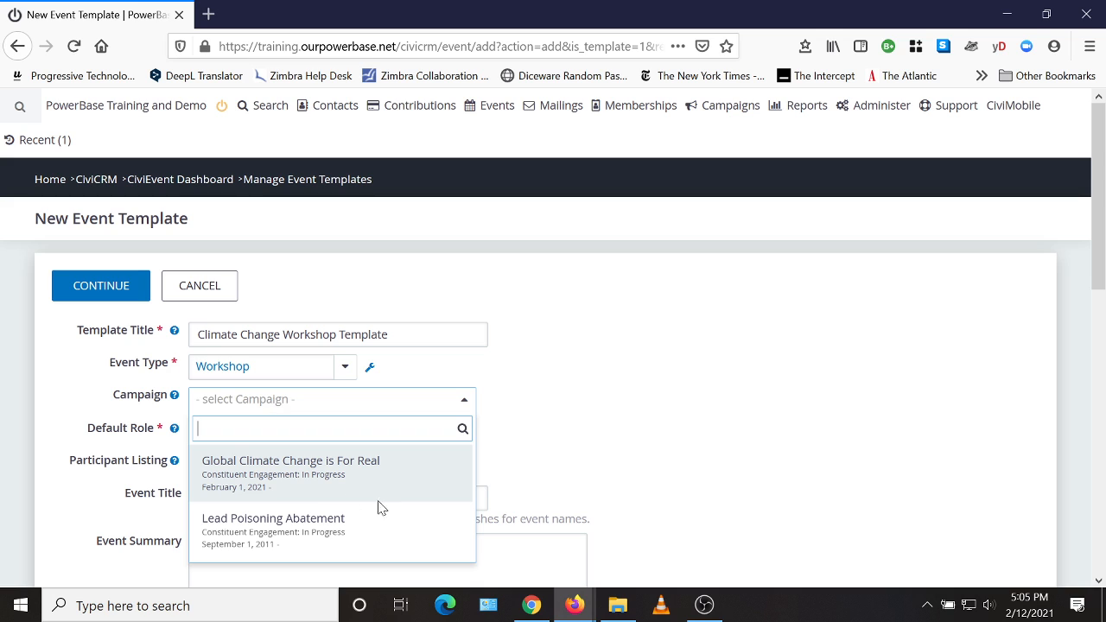
{"action": "left_click", "coordinate": [280, 475]}
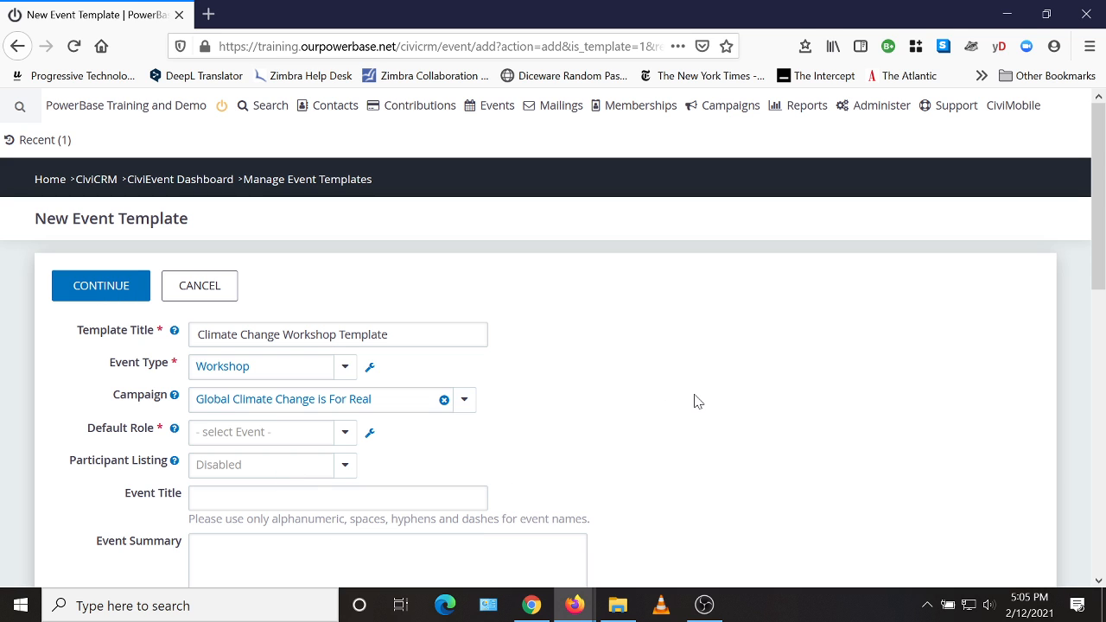
{"action": "left_click", "coordinate": [265, 437]}
{"action": "left_click", "coordinate": [259, 467]}
Enter "Climate Change Workshop [DATE]" as the template's event title.
{"action": "scroll", "coordinate": [795, 424], "scroll_direction": "down", "scroll_amount": 2}
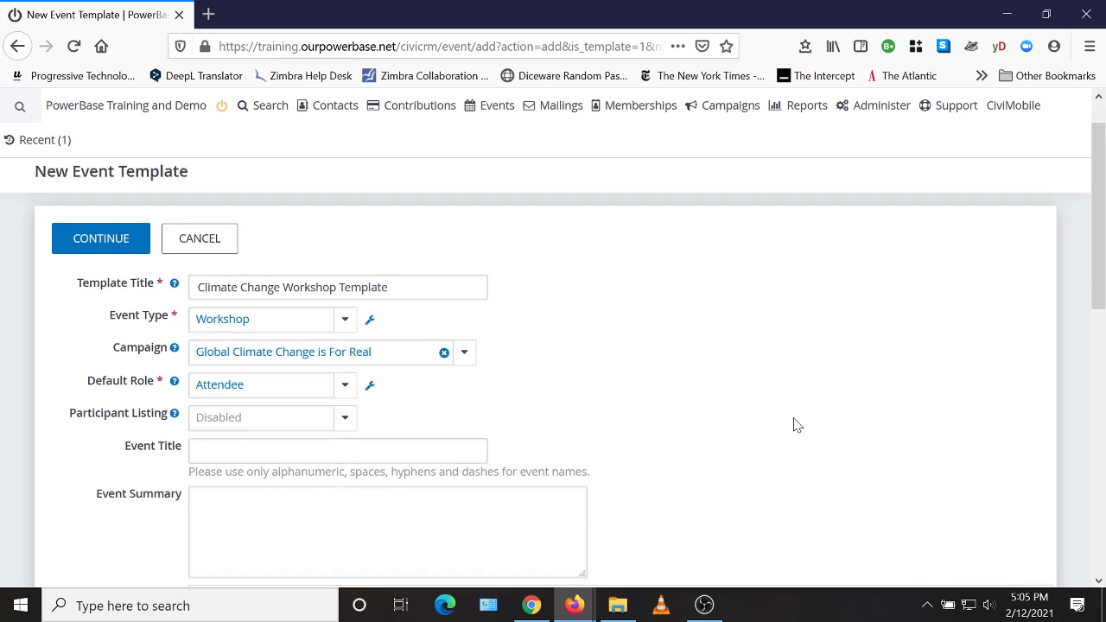
{"action": "scroll", "coordinate": [760, 382], "scroll_direction": "down", "scroll_amount": 2}
{"action": "scroll", "coordinate": [759, 382], "scroll_direction": "up", "scroll_amount": 2}
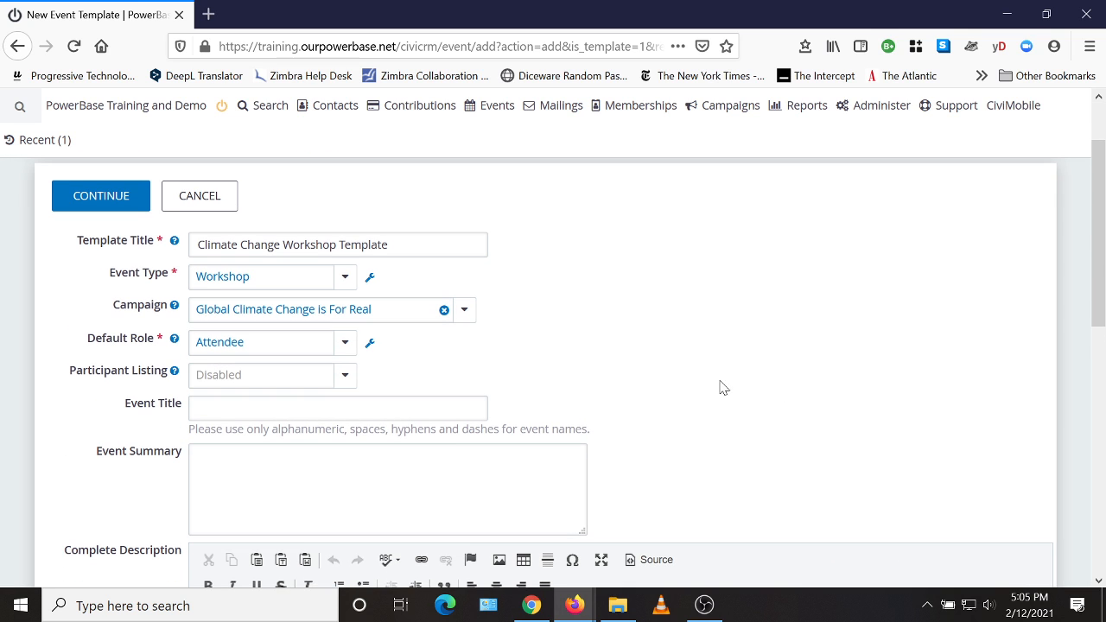
{"action": "left_click", "coordinate": [482, 408]}
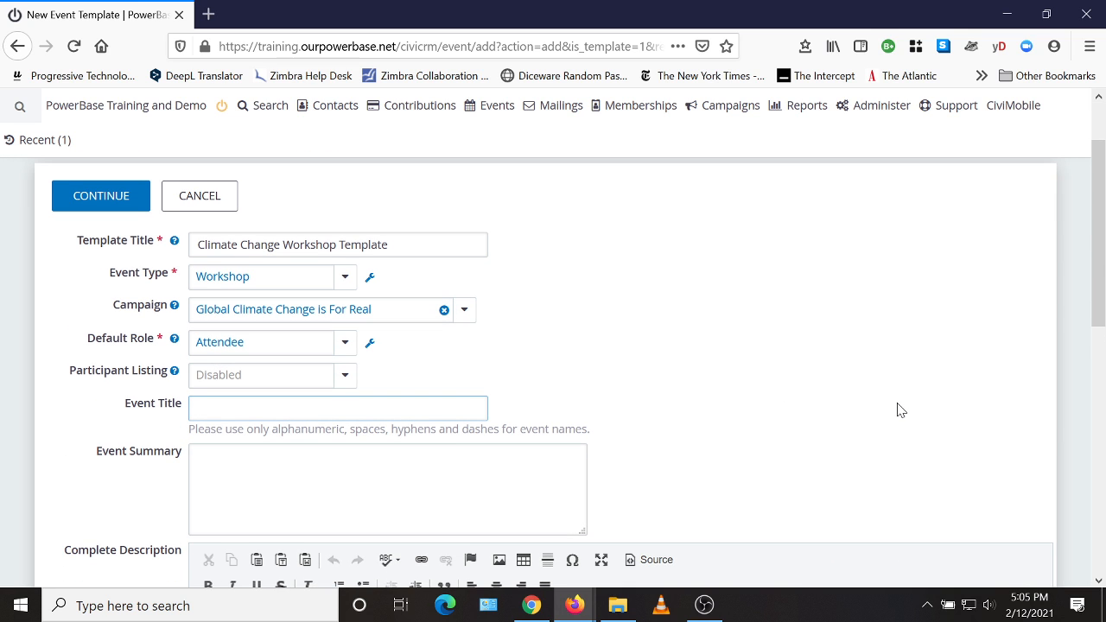
{"action": "type", "text": "Climate Change Workshop "}
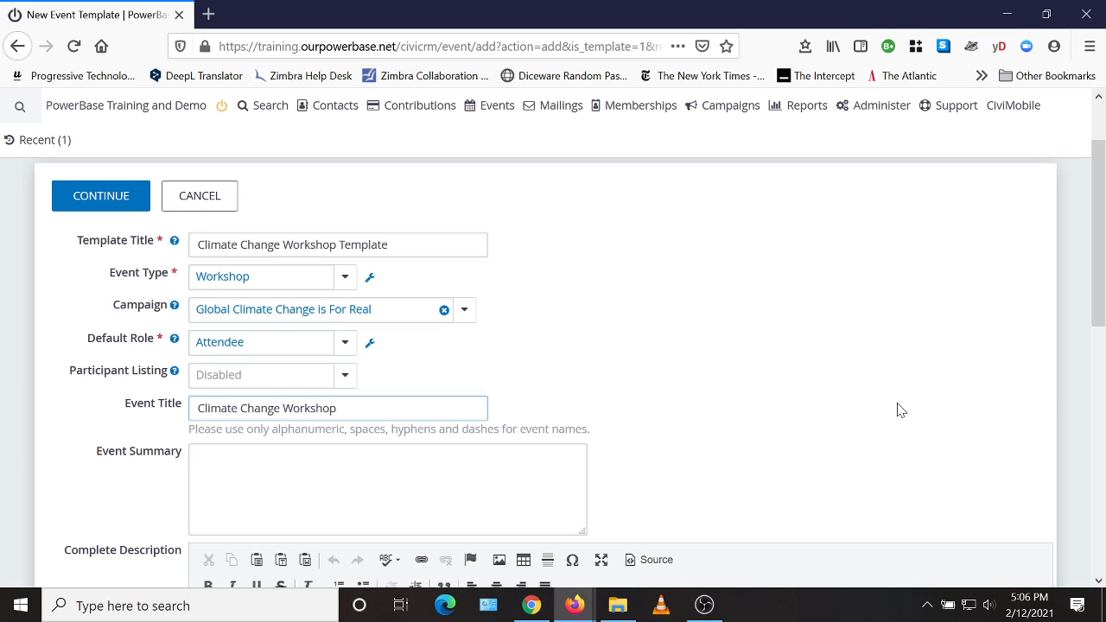
{"action": "type", "text": "[DATE]"}
Mark the template as a public event and save it completely, leaving the event location details blank.
{"action": "scroll", "coordinate": [898, 409], "scroll_direction": "down", "scroll_amount": 2}
{"action": "scroll", "coordinate": [625, 417], "scroll_direction": "down", "scroll_amount": 10}
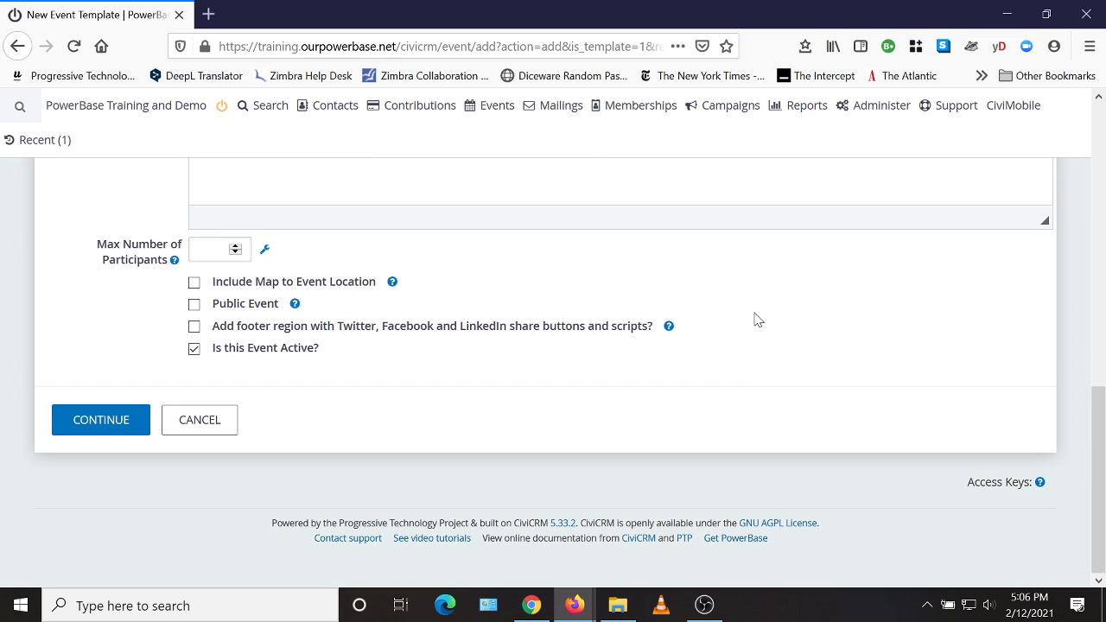
{"action": "left_click", "coordinate": [195, 305]}
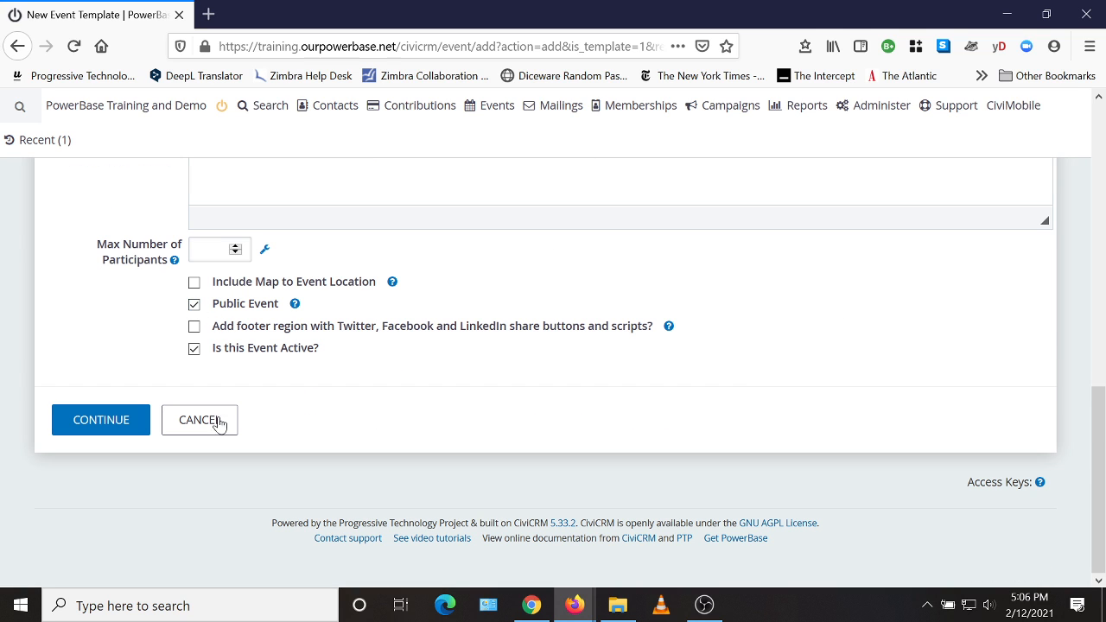
{"action": "left_click", "coordinate": [135, 426]}
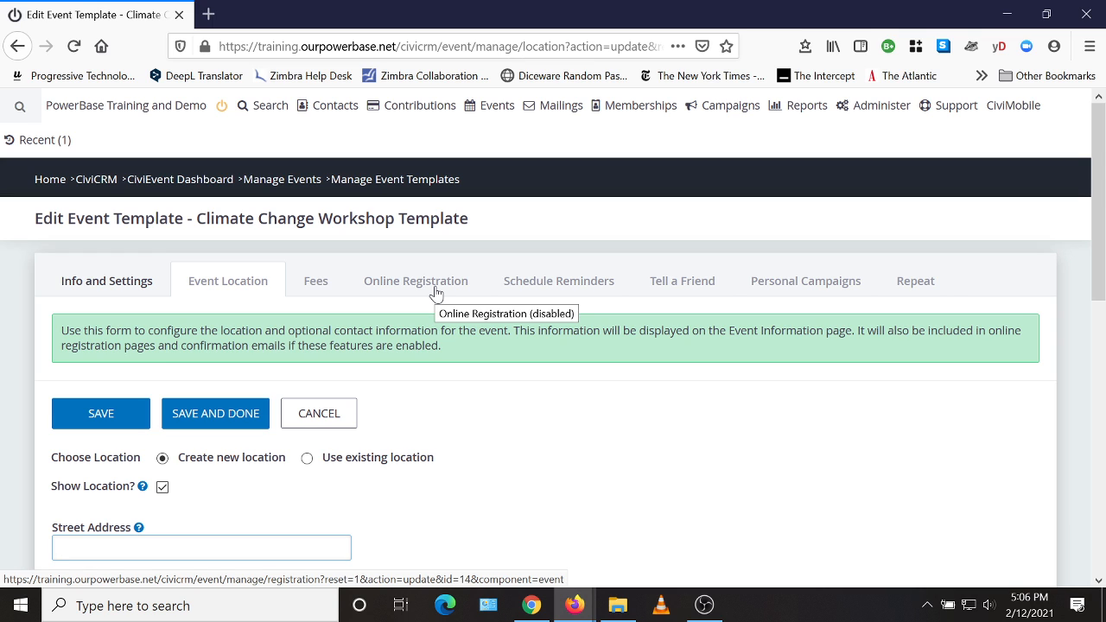
{"action": "left_click", "coordinate": [215, 420]}
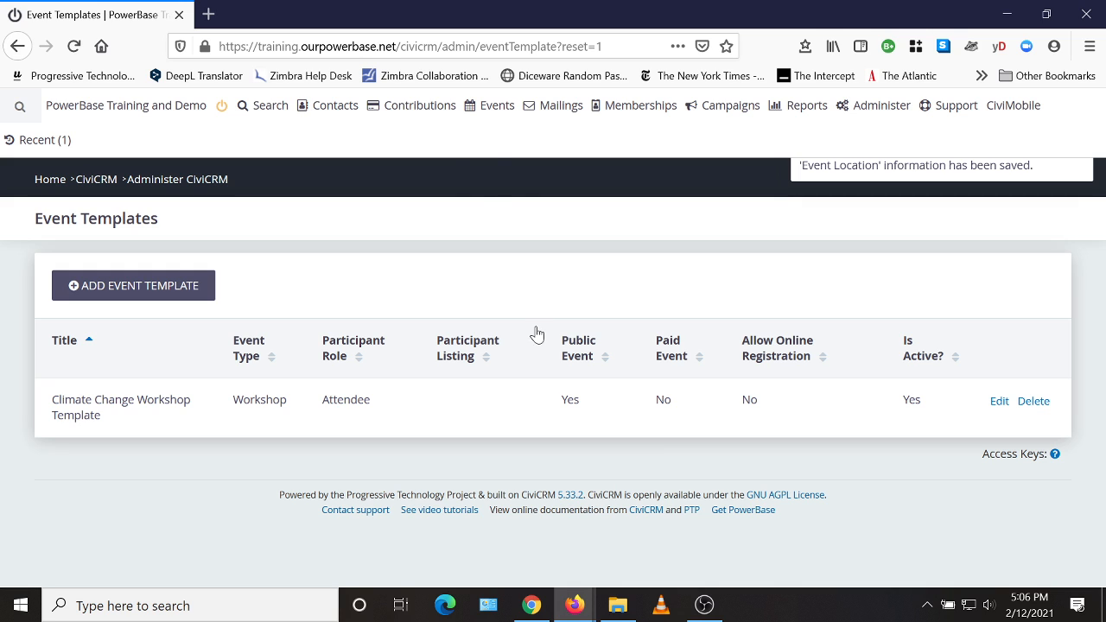
Start a new event based on the Climate Change Workshop Template.
{"action": "mouse_move", "coordinate": [498, 117]}
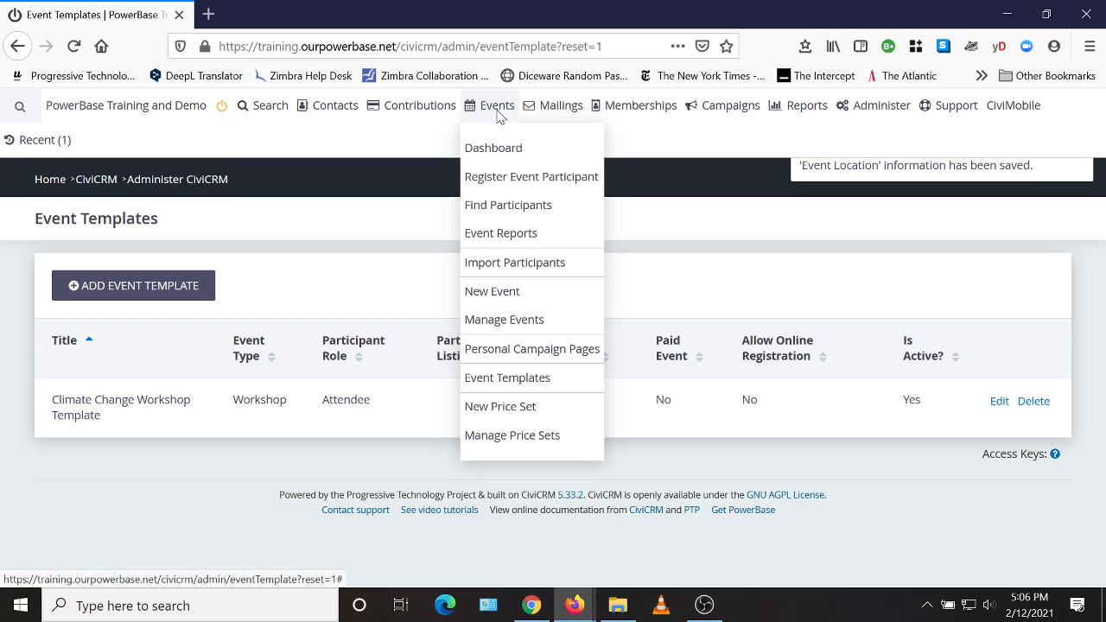
{"action": "left_click", "coordinate": [488, 292]}
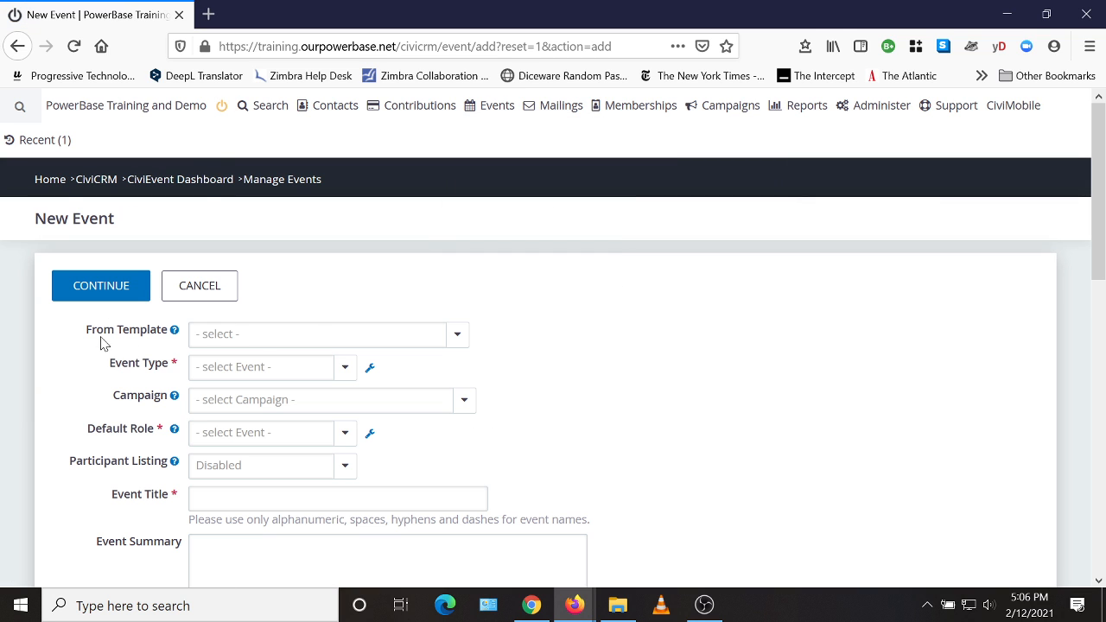
{"action": "left_click", "coordinate": [259, 342]}
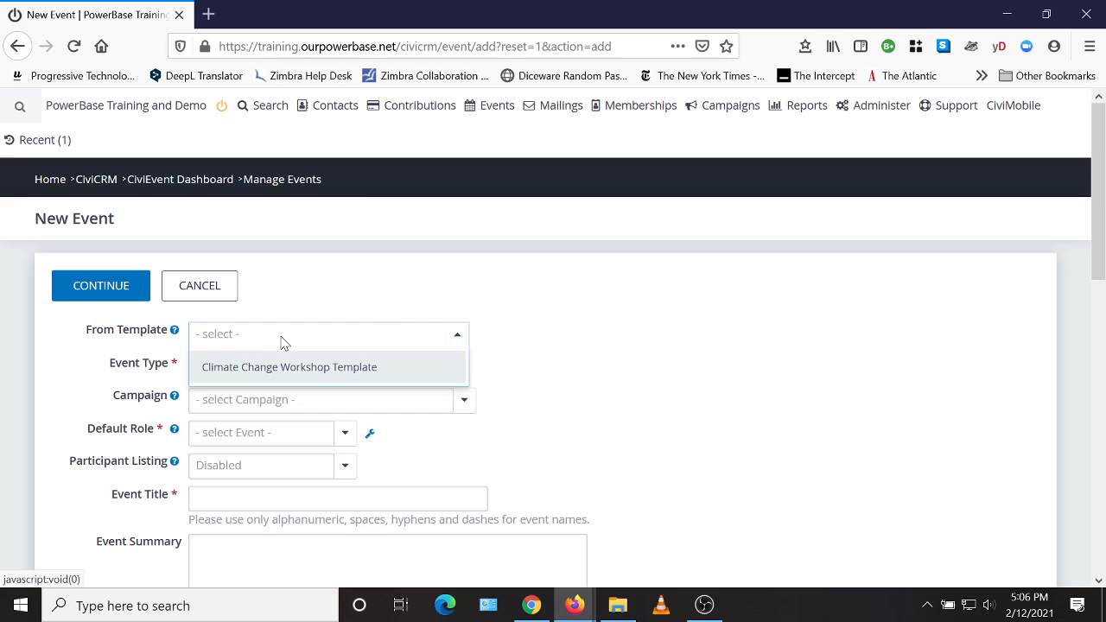
{"action": "left_click", "coordinate": [311, 375]}
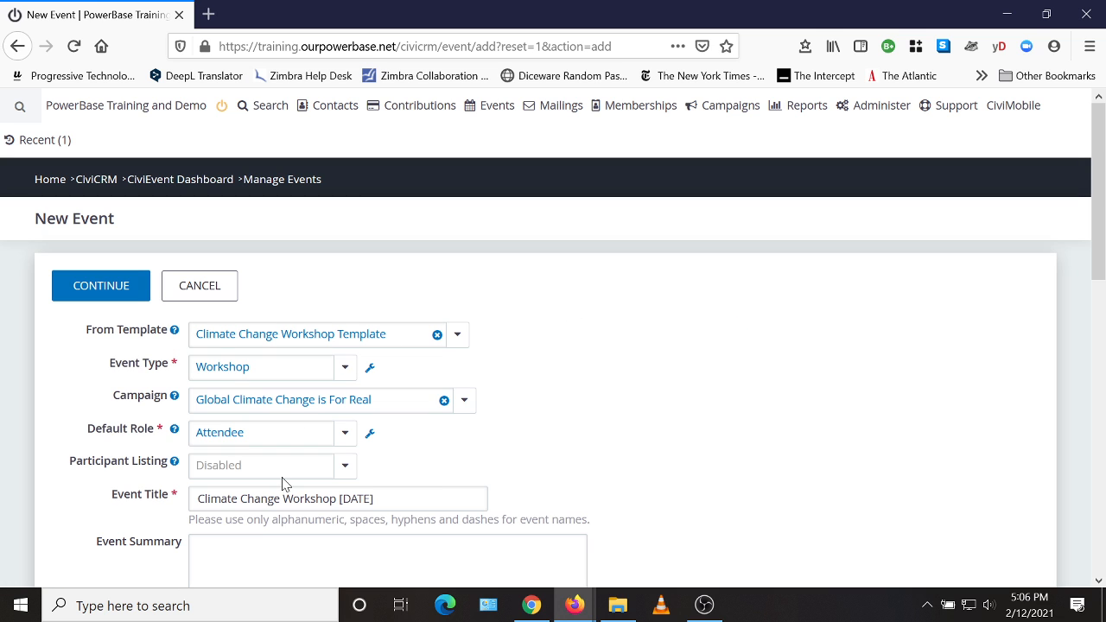
Review the new event's prefilled fields, including the [DATE] placeholder in its title and the date settings, and cancel the event.
{"action": "scroll", "coordinate": [661, 375], "scroll_direction": "down", "scroll_amount": 4}
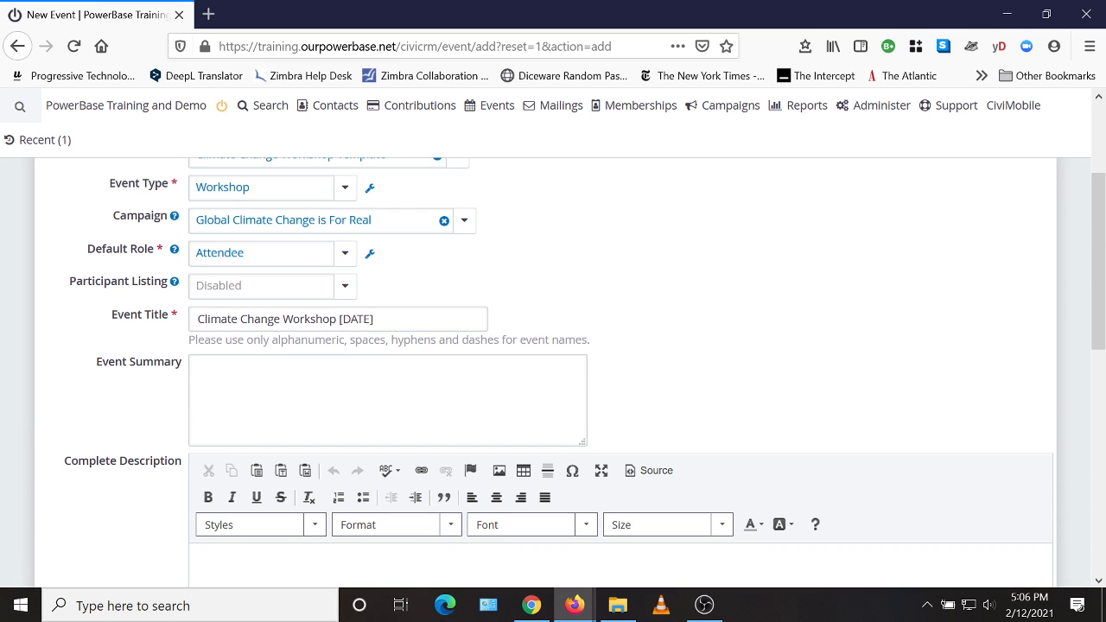
{"action": "left_click_drag", "start_coordinate": [373, 319], "coordinate": [338, 318]}
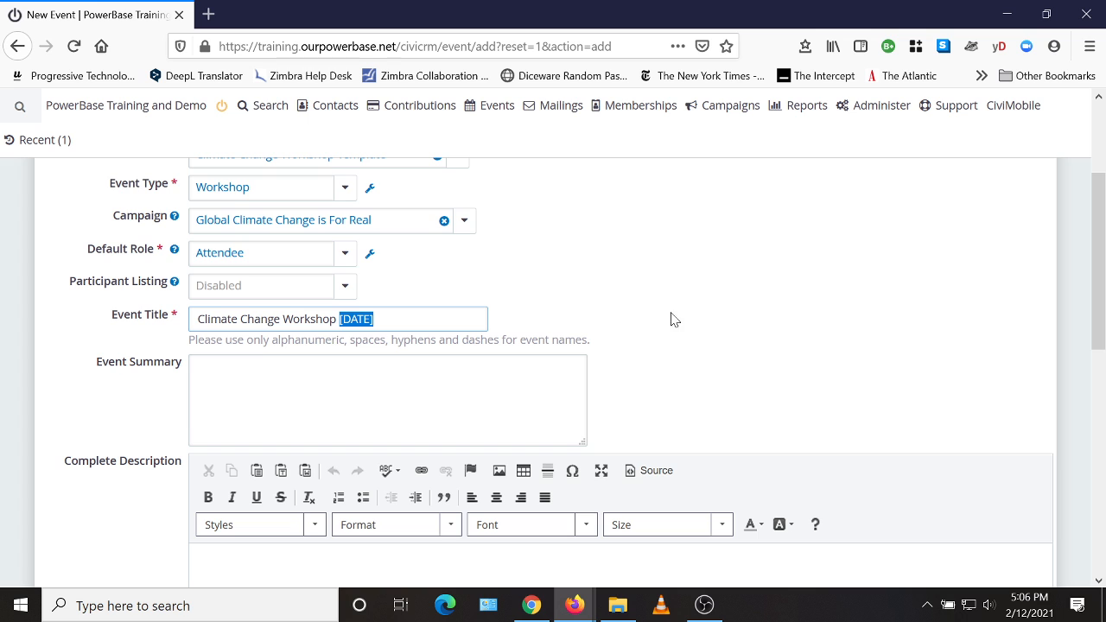
{"action": "scroll", "coordinate": [692, 307], "scroll_direction": "down", "scroll_amount": 2}
{"action": "scroll", "coordinate": [691, 307], "scroll_direction": "down", "scroll_amount": 9}
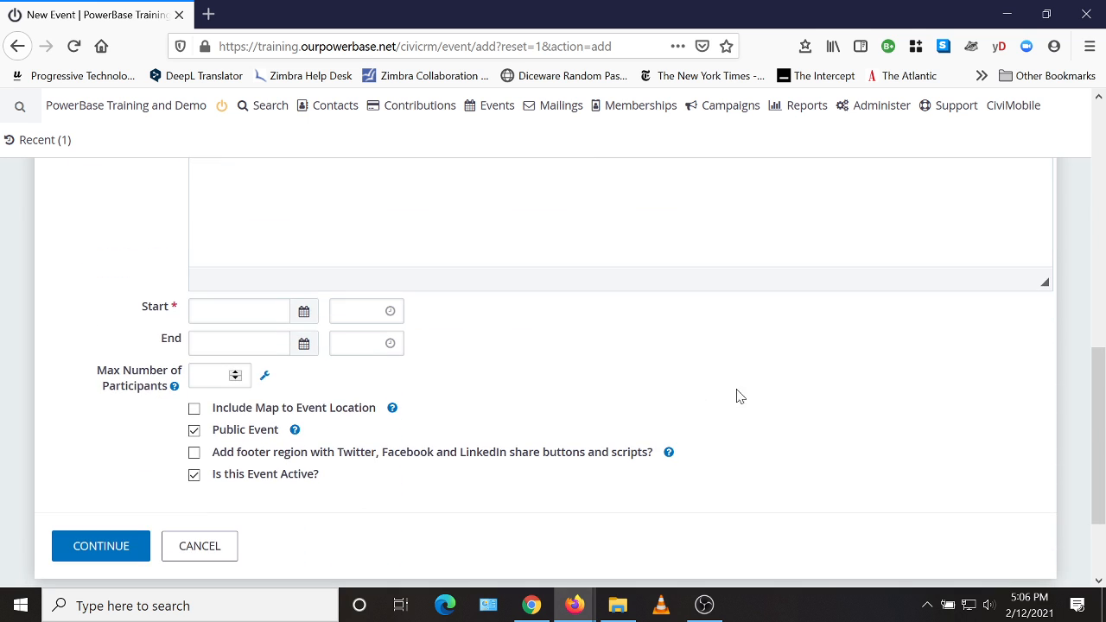
{"action": "scroll", "coordinate": [715, 403], "scroll_direction": "up", "scroll_amount": 11}
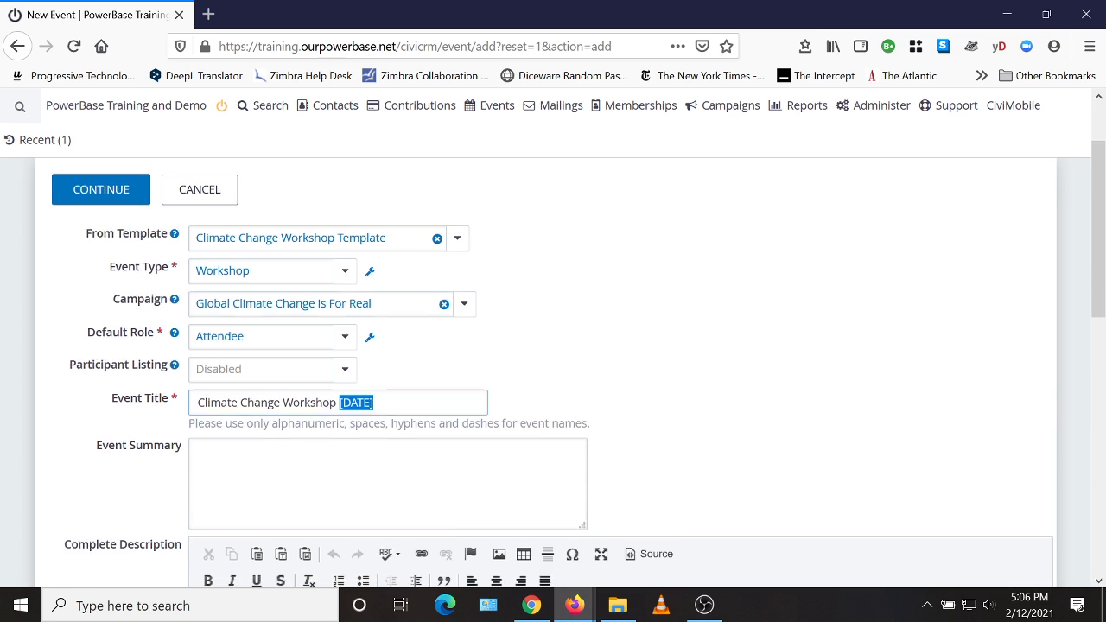
{"action": "scroll", "coordinate": [711, 400], "scroll_direction": "up", "scroll_amount": 2}
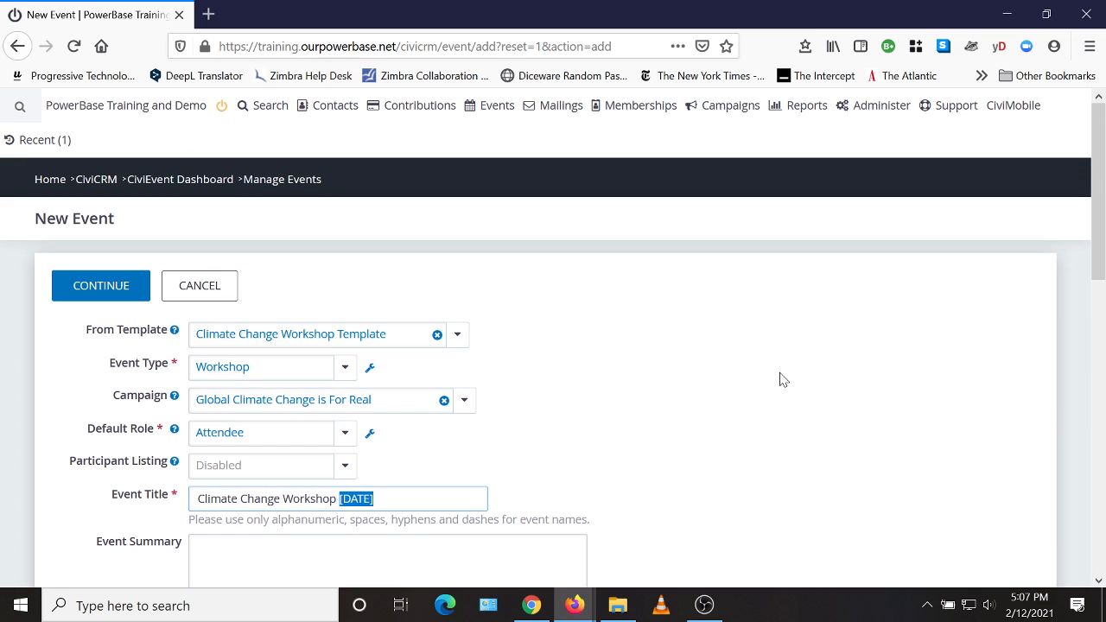
{"action": "left_click", "coordinate": [211, 296]}
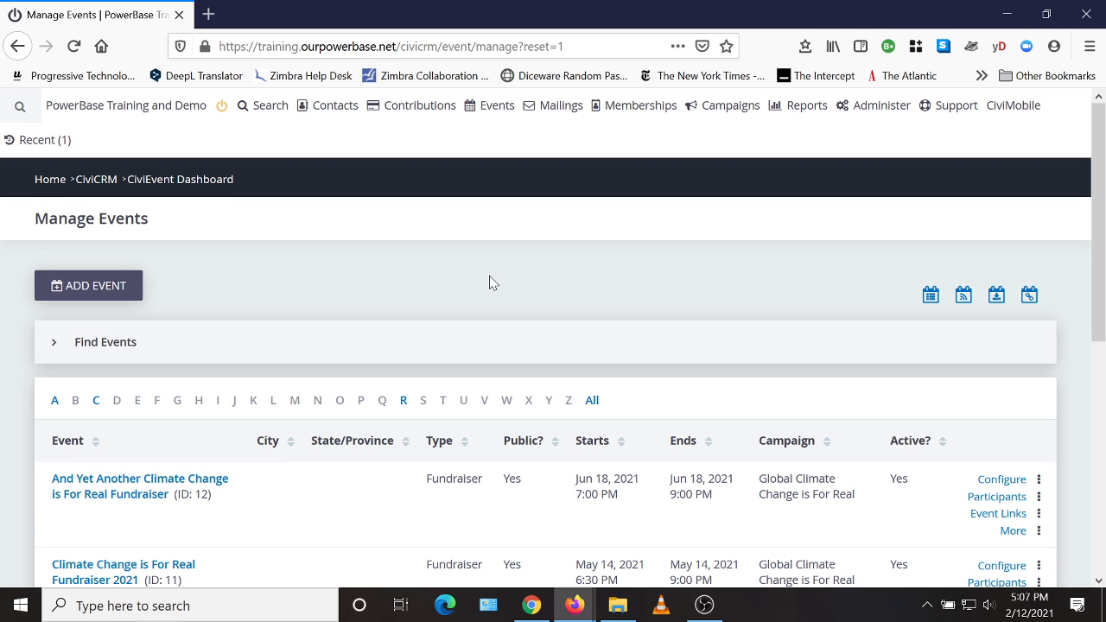
Make a copy of the existing RESIST! Organizing Workshop event from the list of events.
{"action": "scroll", "coordinate": [466, 289], "scroll_direction": "down", "scroll_amount": 2}
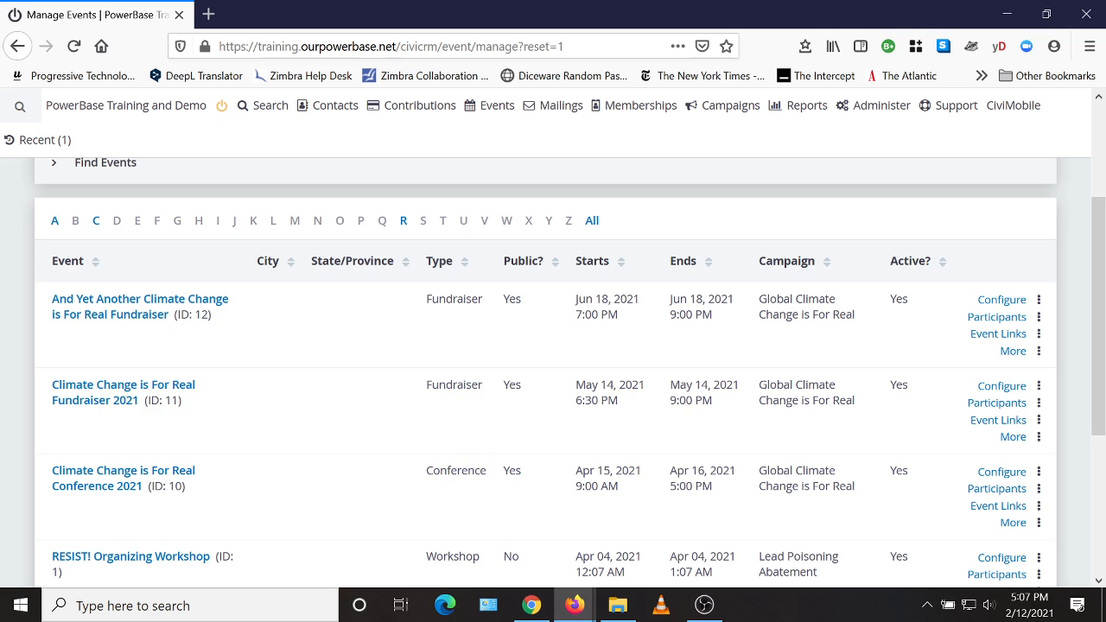
{"action": "scroll", "coordinate": [692, 456], "scroll_direction": "down", "scroll_amount": 1}
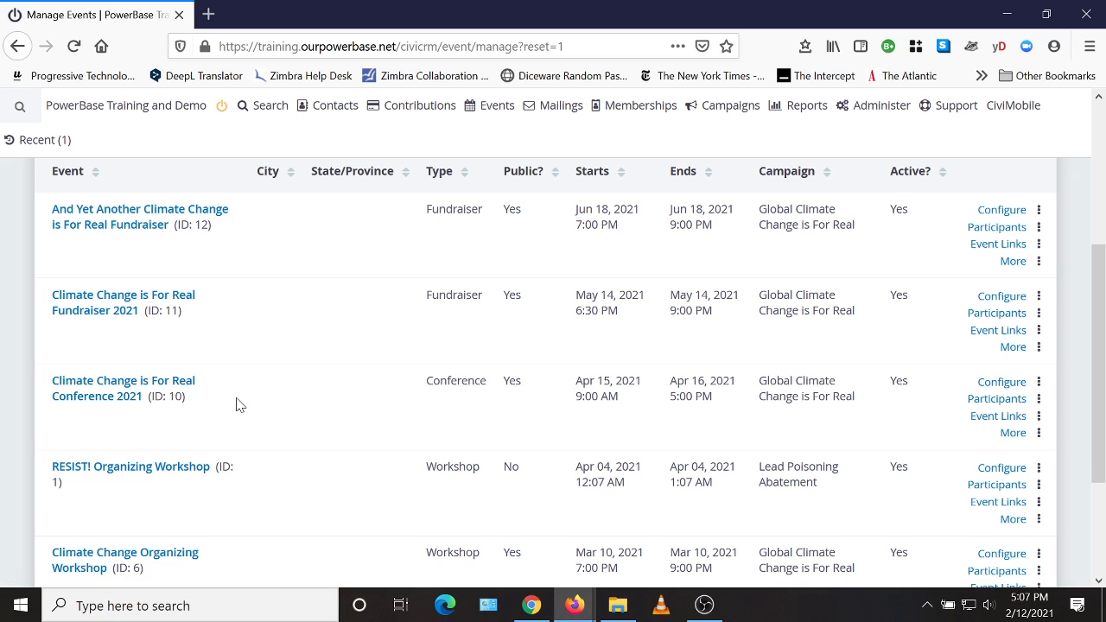
{"action": "left_click", "coordinate": [1018, 522]}
{"action": "scroll", "coordinate": [662, 428], "scroll_direction": "down", "scroll_amount": 3}
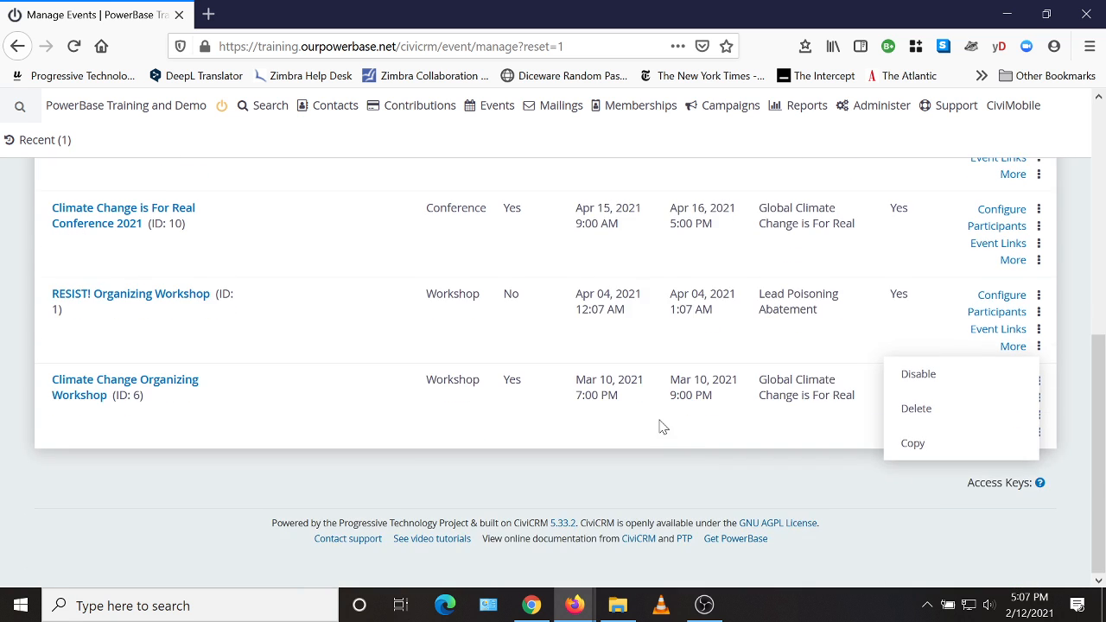
{"action": "left_click", "coordinate": [911, 444]}
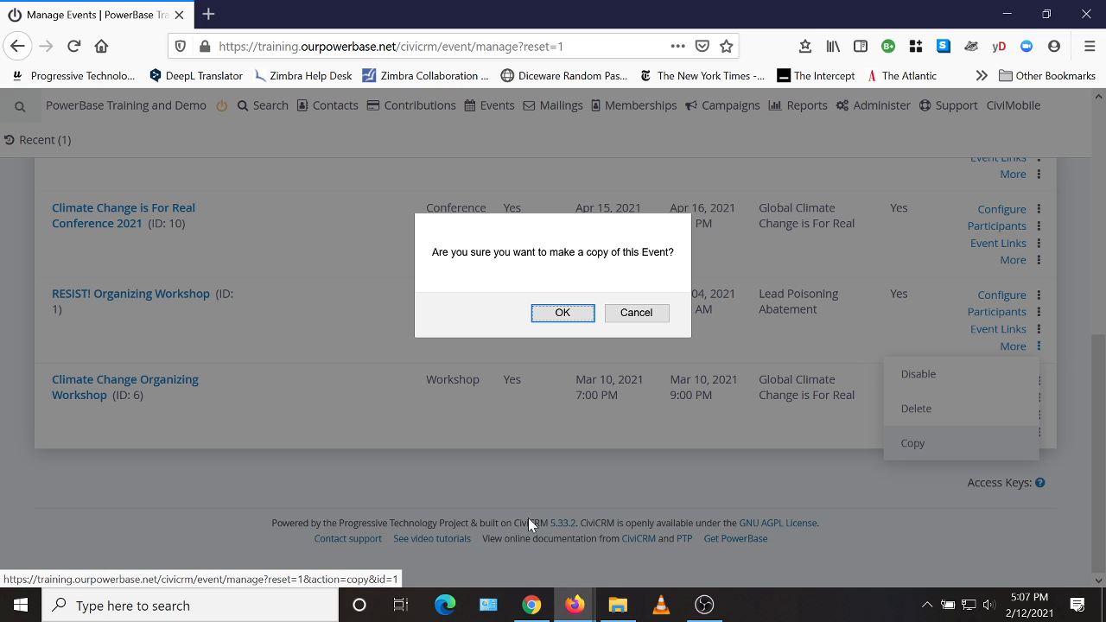
{"action": "left_click", "coordinate": [560, 315]}
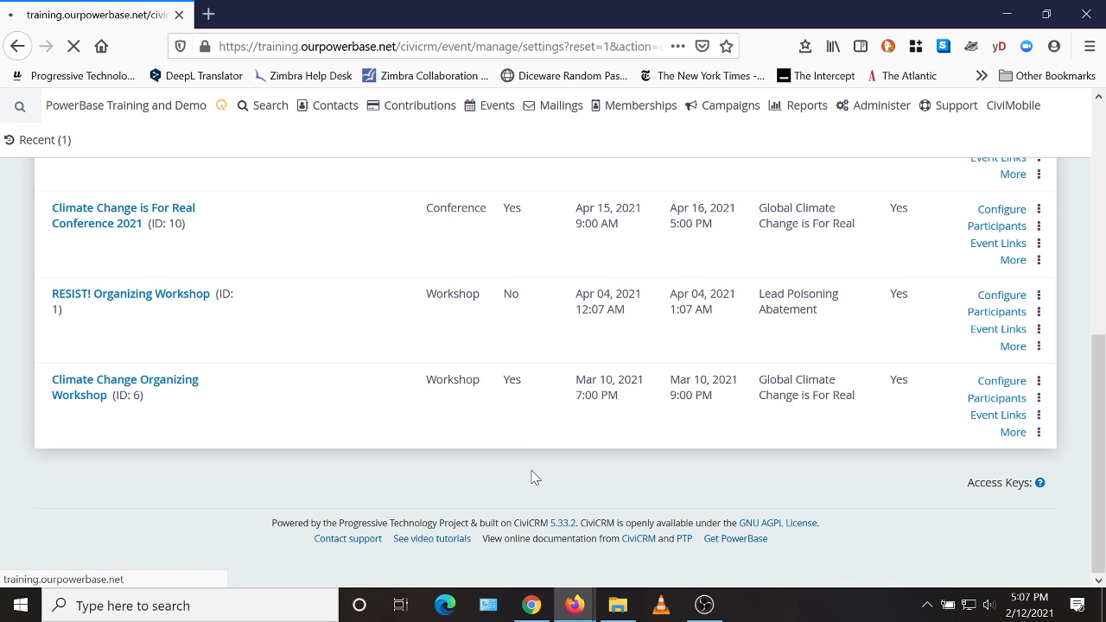